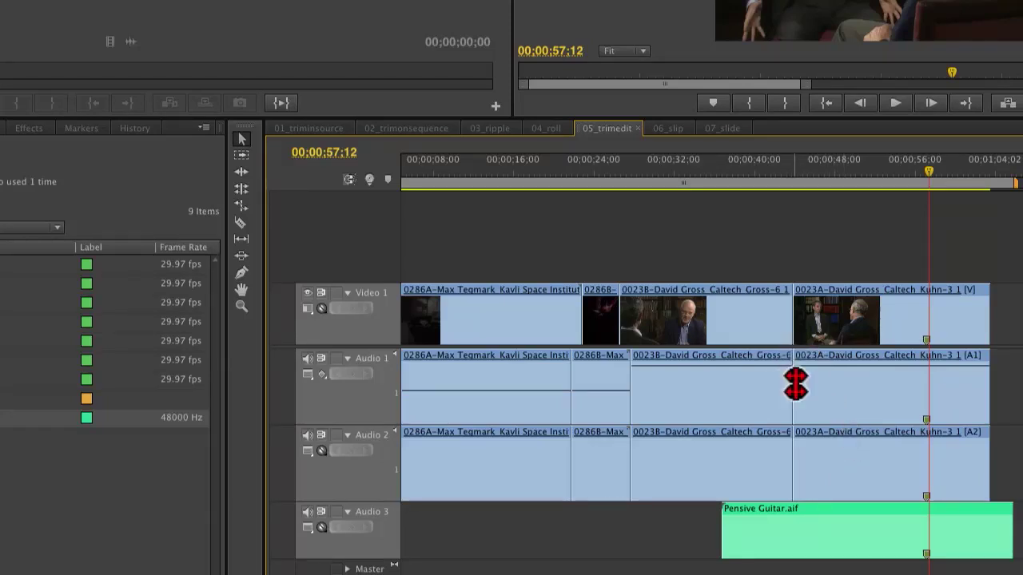
Step: Try a JKL preview trim on the Gross-6/Kuhn-3 cut, then extend Gross-6 back to its media limit
{"action": "left_click", "coordinate": [777, 341]}
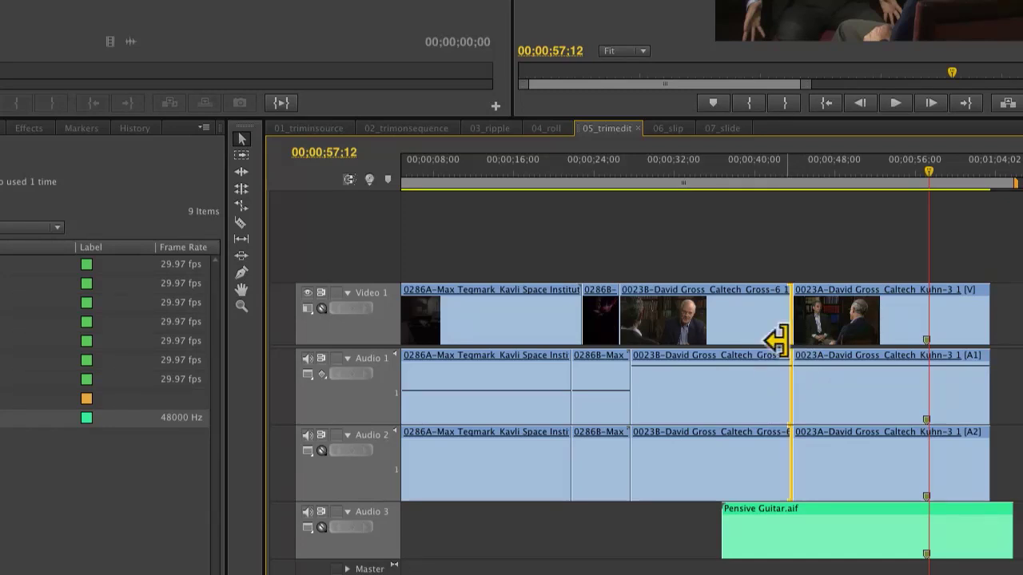
{"action": "left_click", "coordinate": [818, 258]}
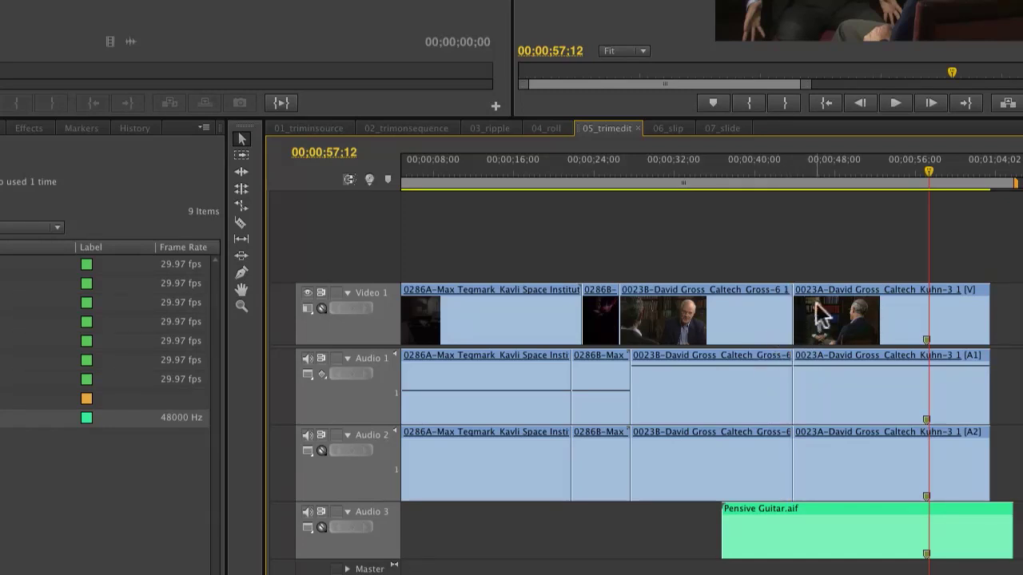
{"action": "left_click", "coordinate": [774, 330]}
{"action": "key", "text": "l"}
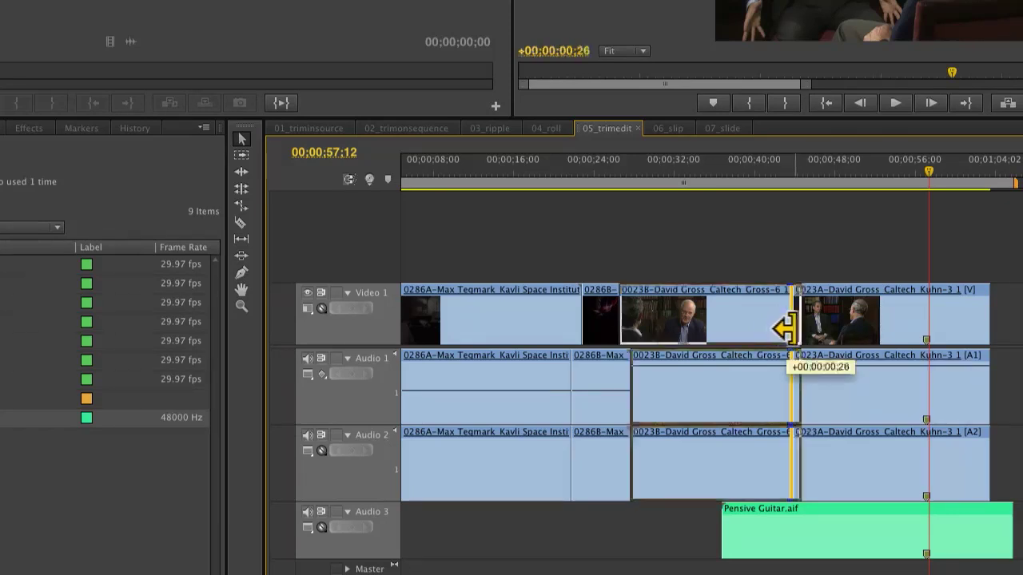
{"action": "key", "text": "j"}
{"action": "key", "text": "k"}
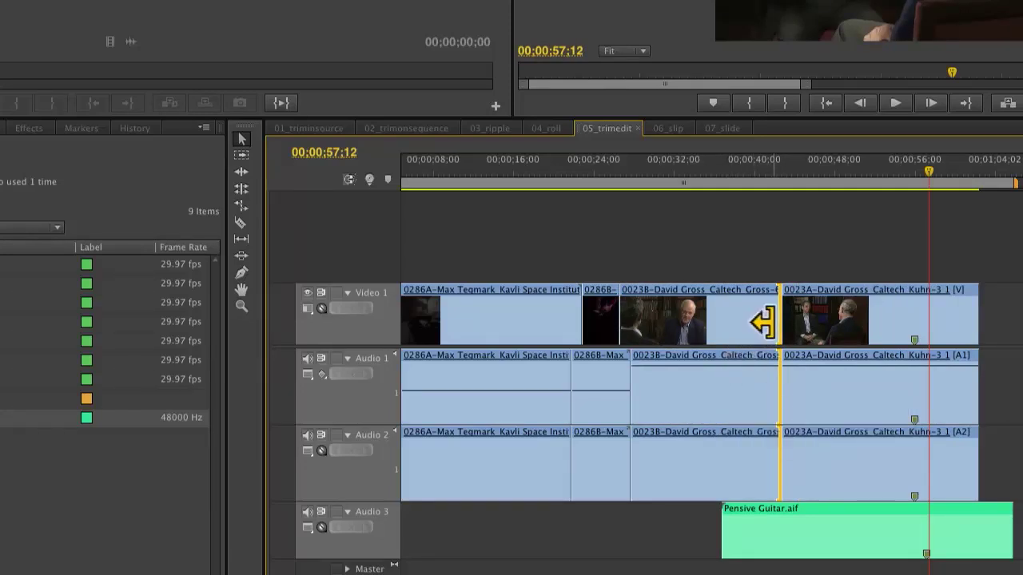
{"action": "mouse_move", "coordinate": [768, 319]}
{"action": "left_mouse_down"}
{"action": "mouse_move", "coordinate": [807, 320]}
{"action": "mouse_move", "coordinate": [775, 327]}
{"action": "left_mouse_up"}
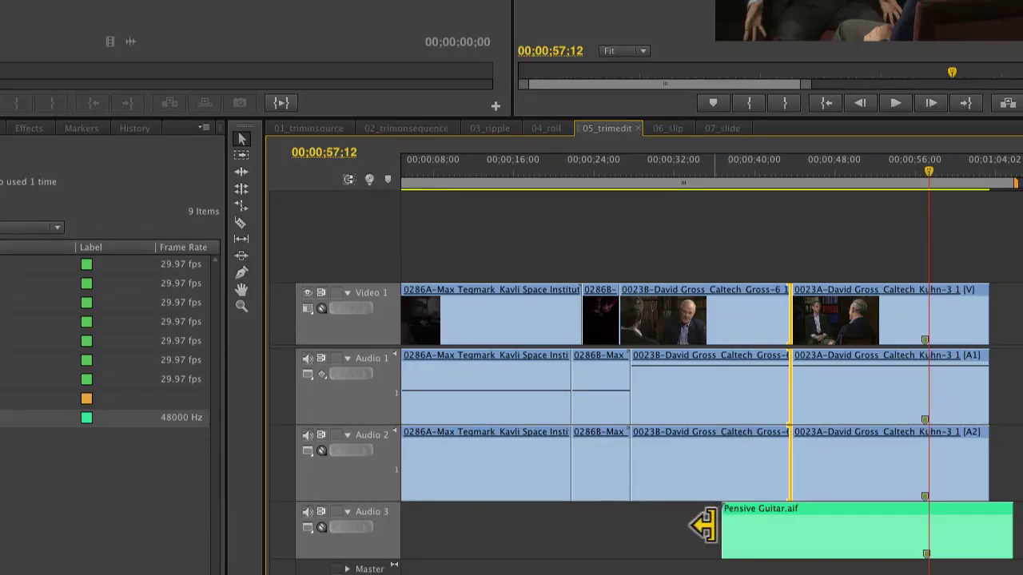
Step: With the Pensive Guitar start added, ripple-shorten Gross-6 so Kuhn-3 and the music move earlier
{"action": "left_click", "coordinate": [703, 525]}
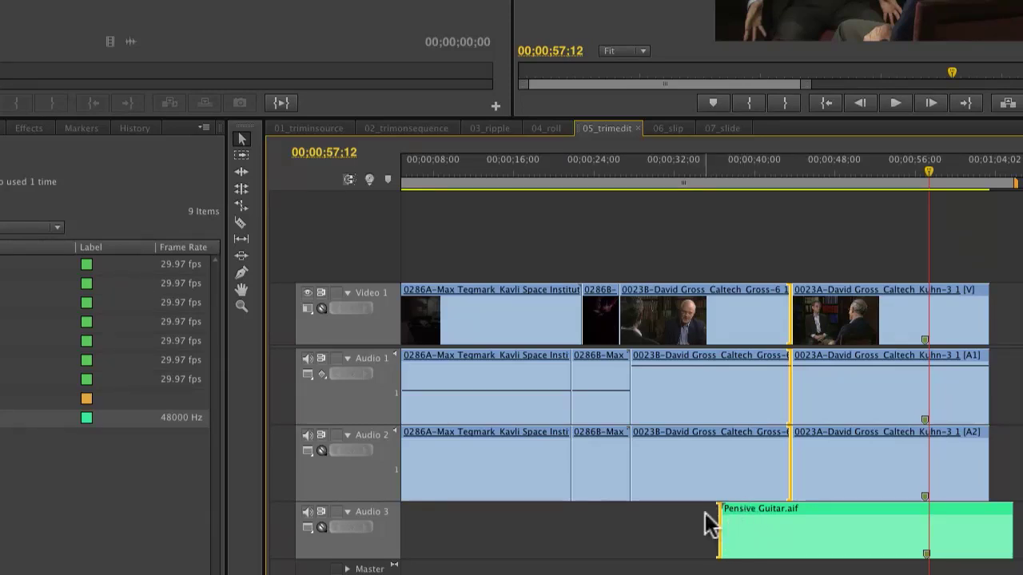
{"action": "mouse_move", "coordinate": [779, 399]}
{"action": "left_mouse_down"}
{"action": "mouse_move", "coordinate": [798, 393]}
{"action": "mouse_move", "coordinate": [776, 397]}
{"action": "left_mouse_up"}
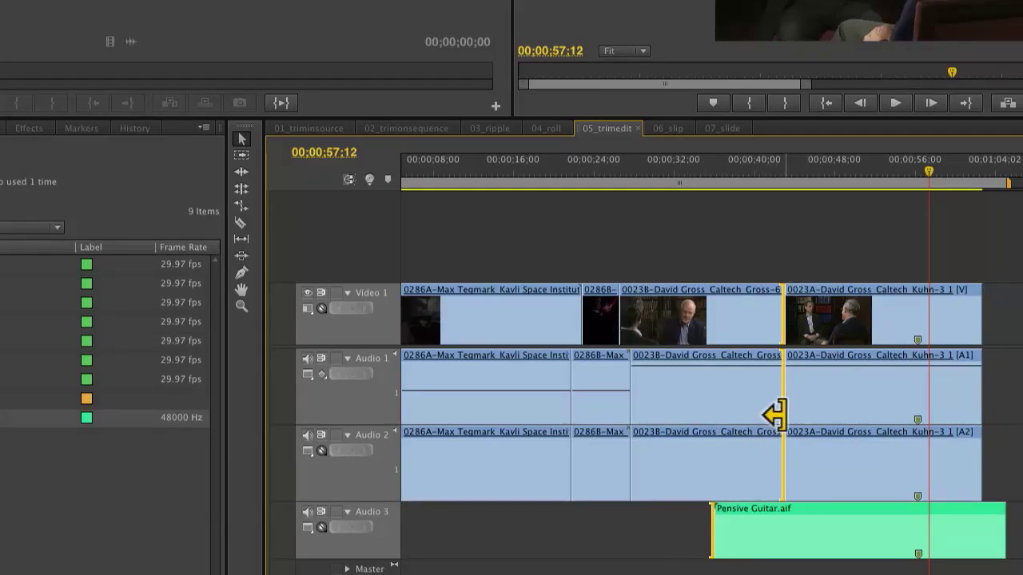
{"action": "left_click_drag", "start_coordinate": [772, 410], "coordinate": [734, 407]}
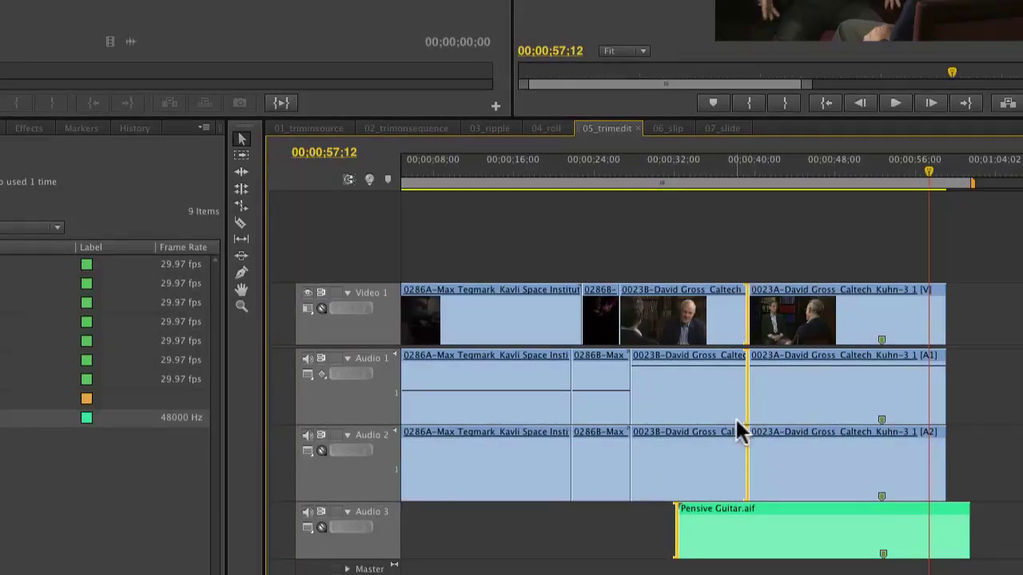
Step: Select the Gross-6/Kuhn-3 cut on all tracks plus the Pensive Guitar start edge
{"action": "left_click", "coordinate": [772, 253]}
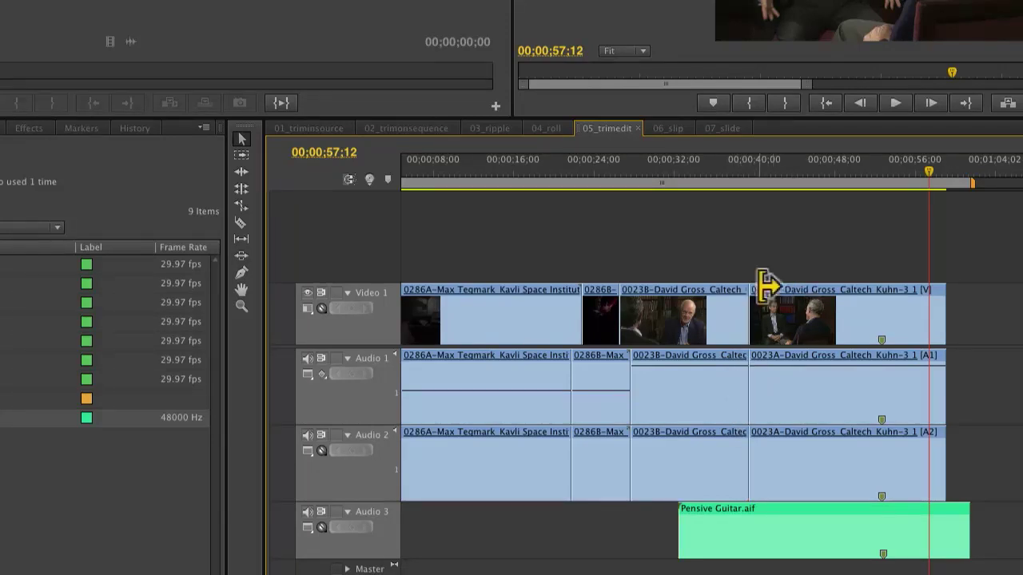
{"action": "left_click", "coordinate": [765, 311]}
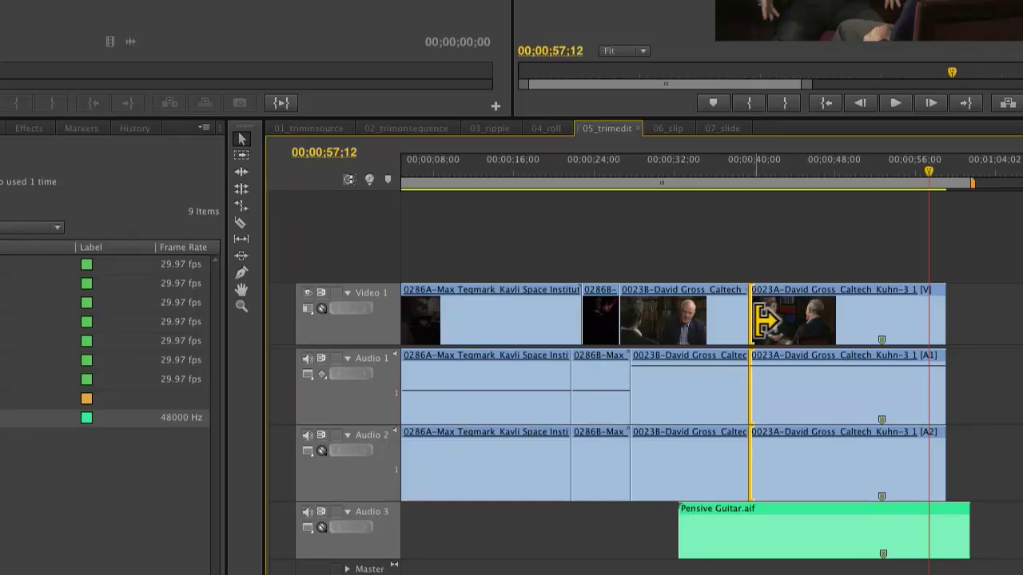
{"action": "left_click", "coordinate": [689, 517], "text": "shift"}
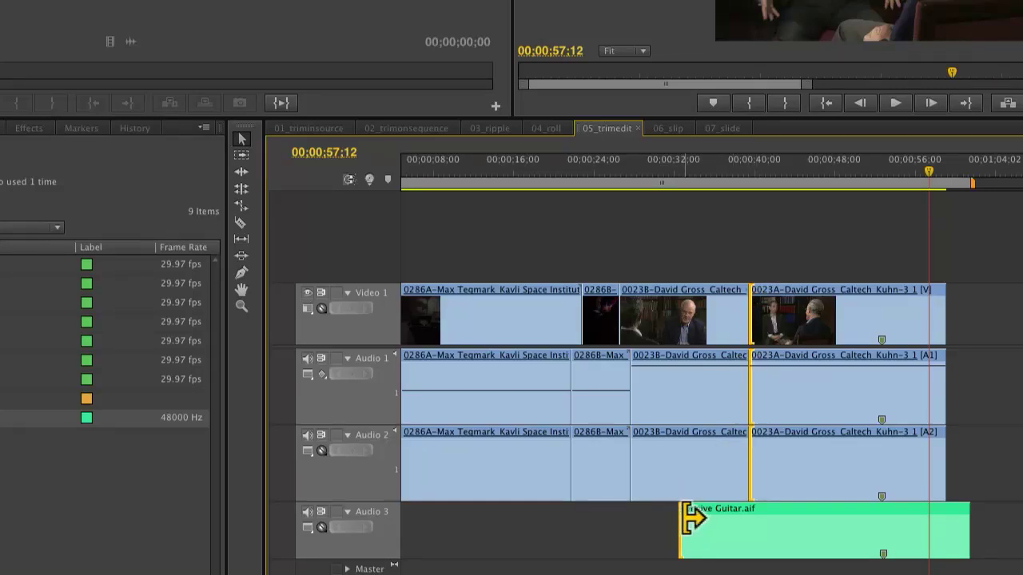
{"action": "left_click", "coordinate": [689, 517], "text": "shift"}
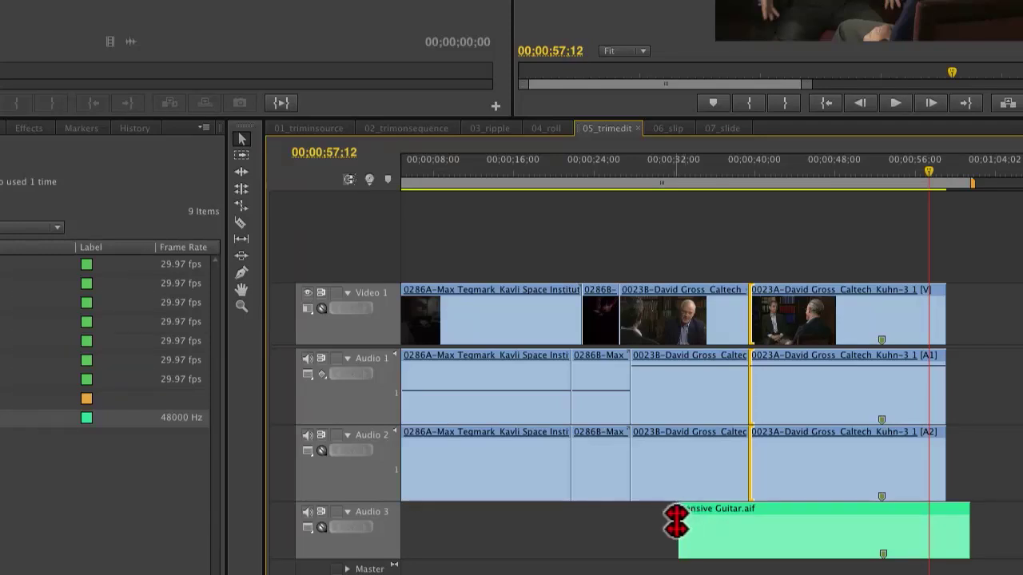
{"action": "left_click", "coordinate": [658, 519], "text": "shift"}
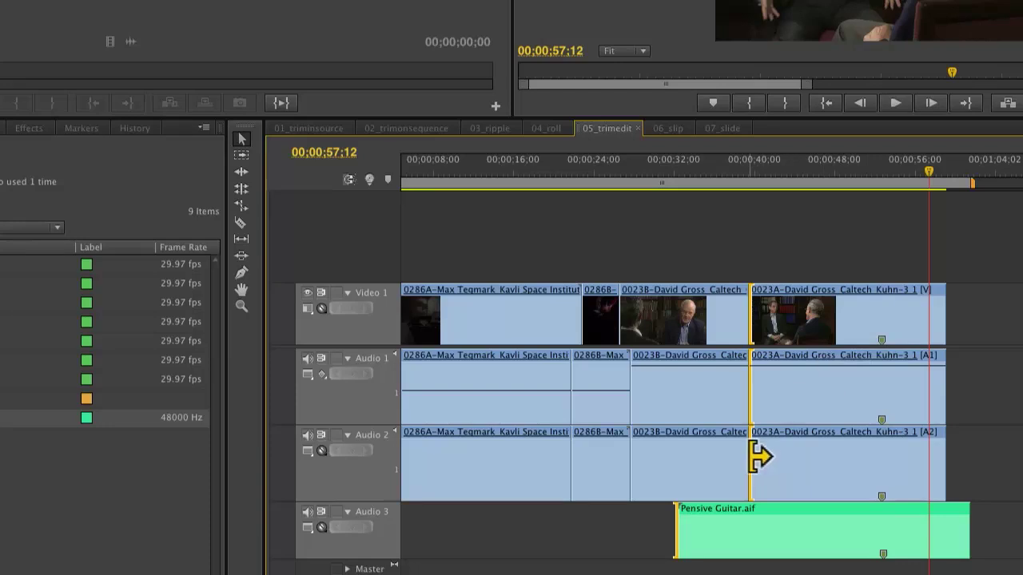
{"action": "left_click", "coordinate": [674, 518]}
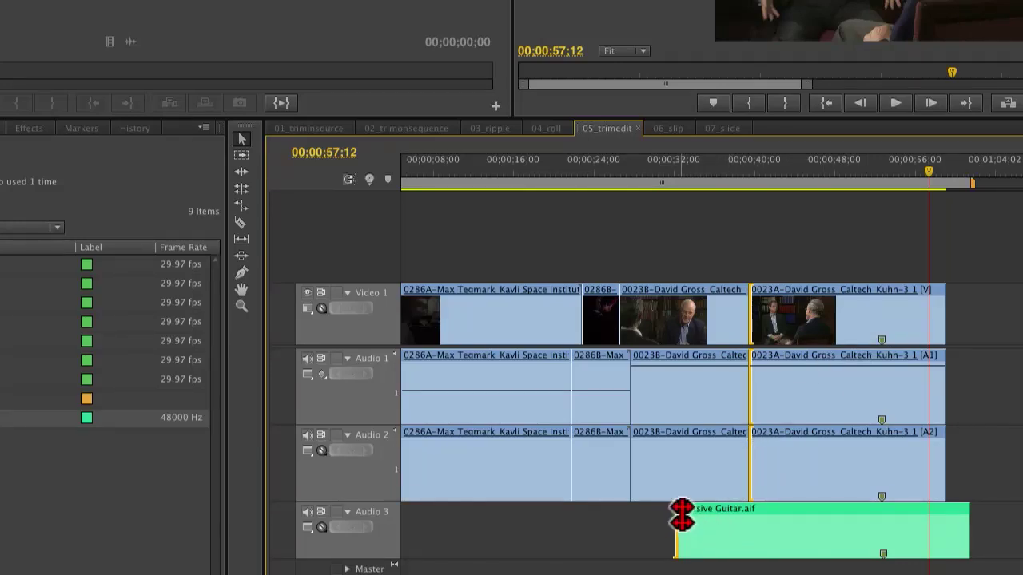
{"action": "left_click", "coordinate": [801, 242]}
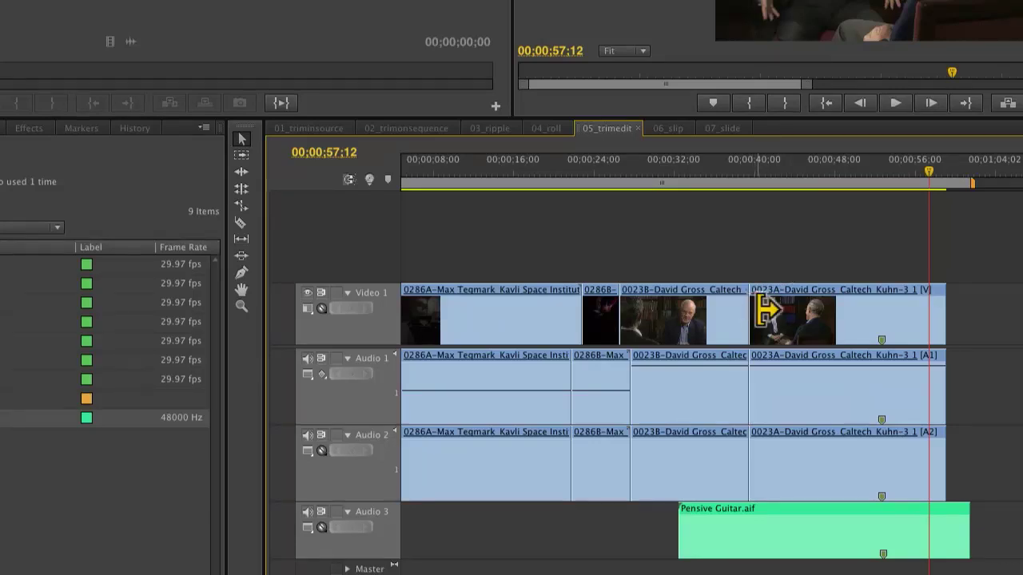
{"action": "left_click", "coordinate": [763, 312]}
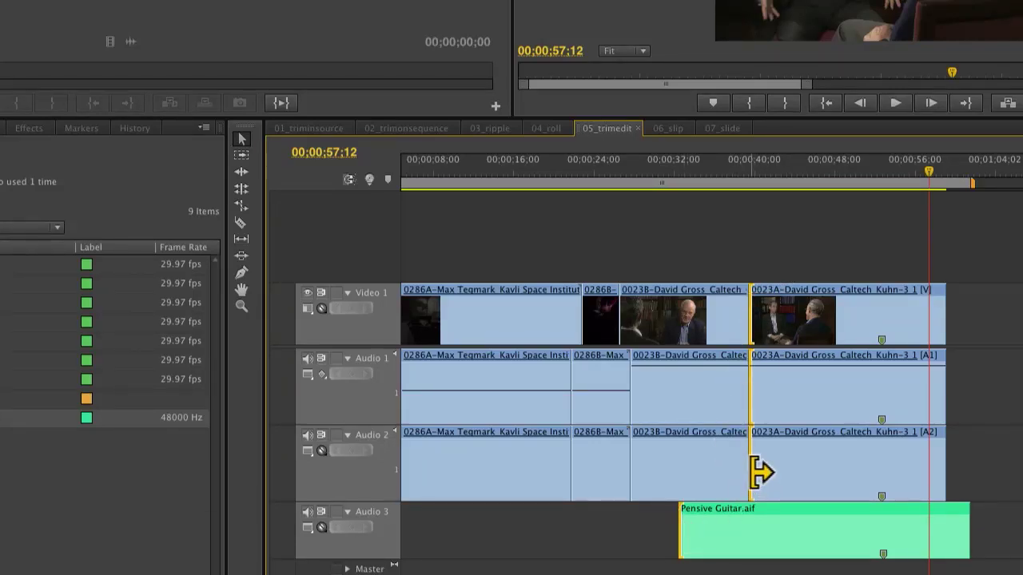
{"action": "left_click_drag", "start_coordinate": [761, 473], "coordinate": [805, 476]}
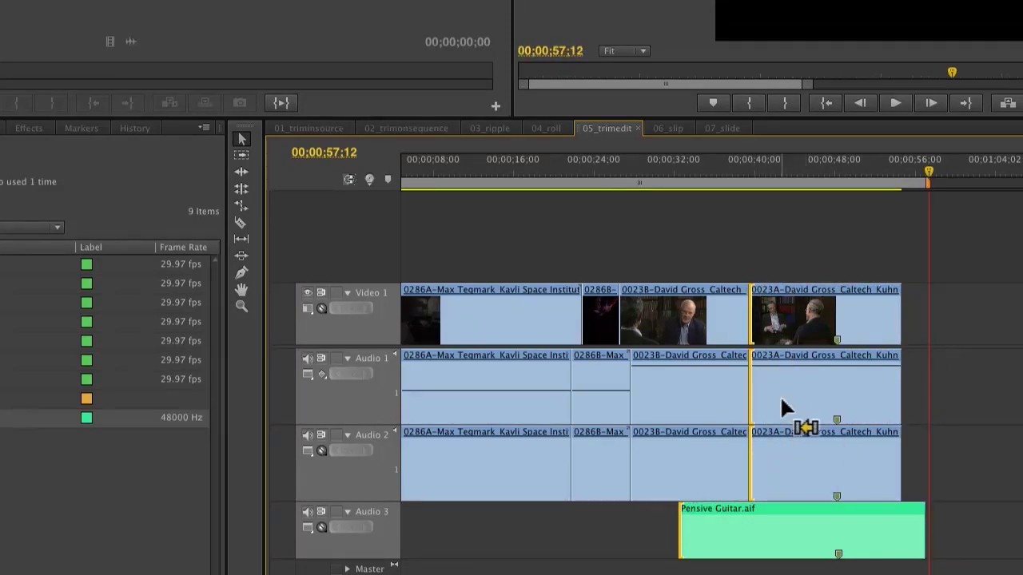
{"action": "key", "text": "super+z"}
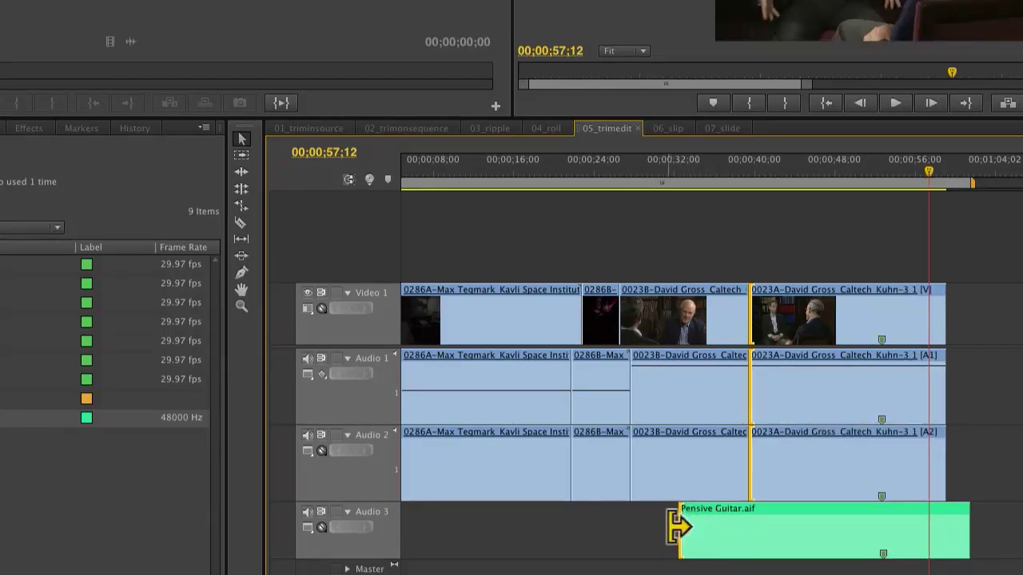
Step: Ripple-trim Kuhn-3's start with Pensive Guitar following, finally extending its head about 3 seconds earlier
{"action": "left_click_drag", "start_coordinate": [678, 528], "coordinate": [674, 525]}
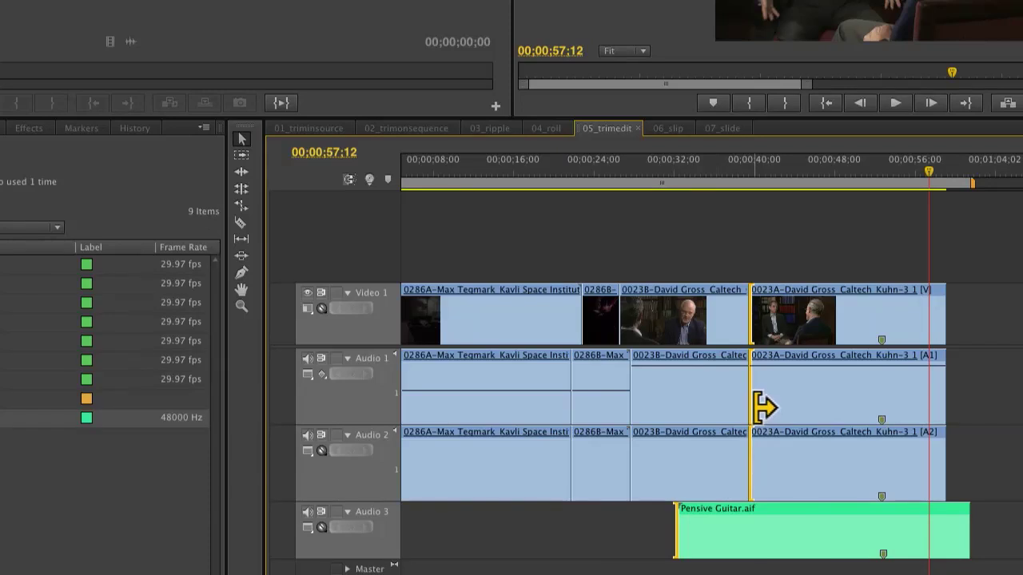
{"action": "left_click_drag", "start_coordinate": [754, 408], "coordinate": [796, 408]}
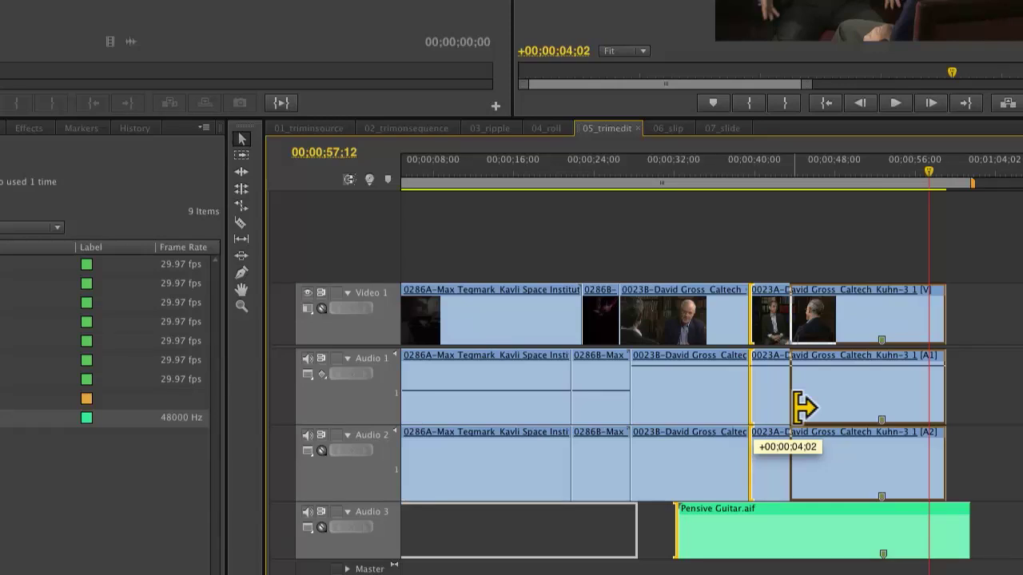
{"action": "left_click_drag", "start_coordinate": [804, 407], "coordinate": [803, 407]}
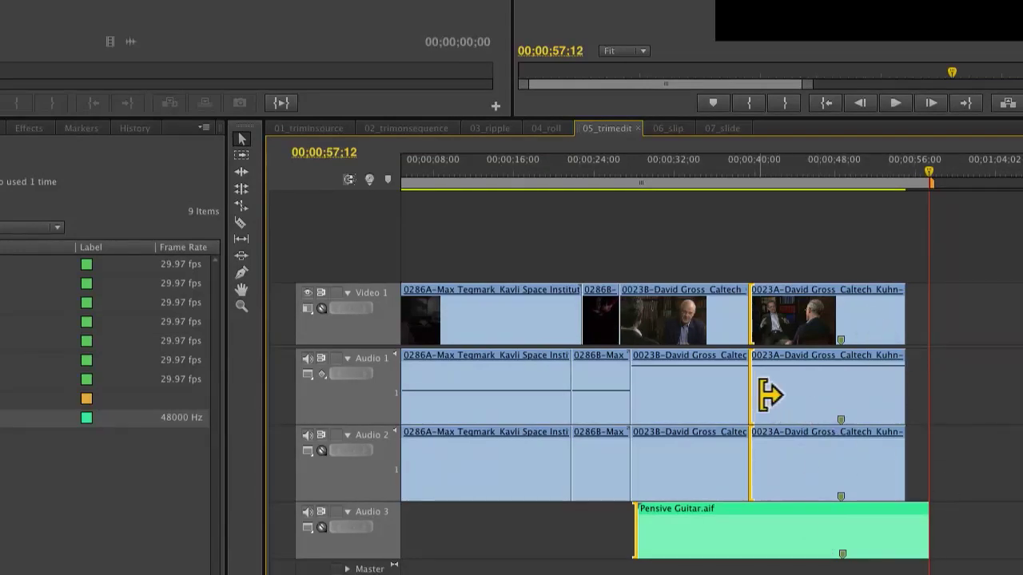
{"action": "left_click_drag", "start_coordinate": [764, 393], "coordinate": [733, 392]}
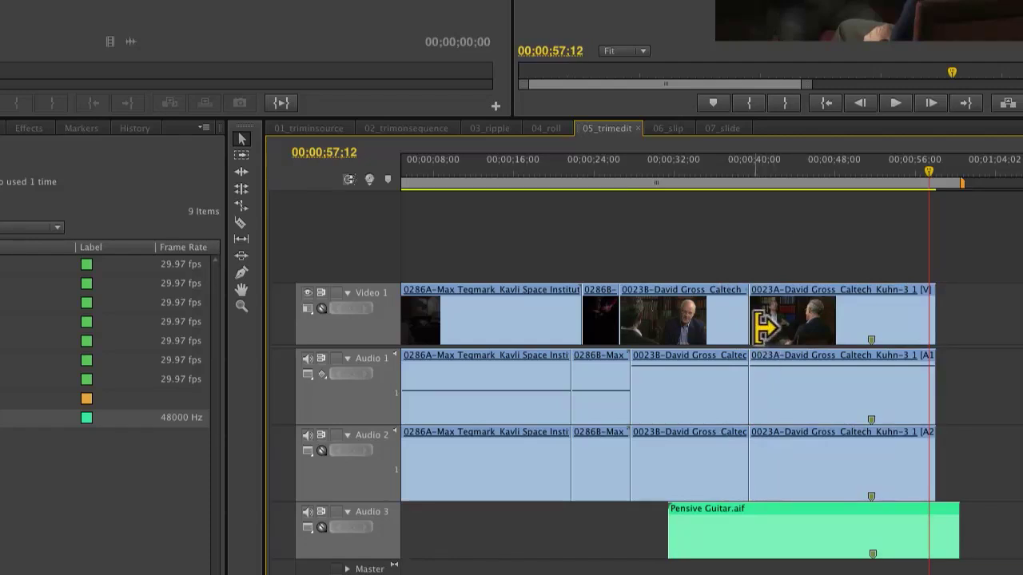
Step: Ripple-trim Kuhn-3's start almost 2 seconds later and move Pensive Guitar earlier to realign its marker
{"action": "left_click_drag", "start_coordinate": [763, 323], "coordinate": [801, 326]}
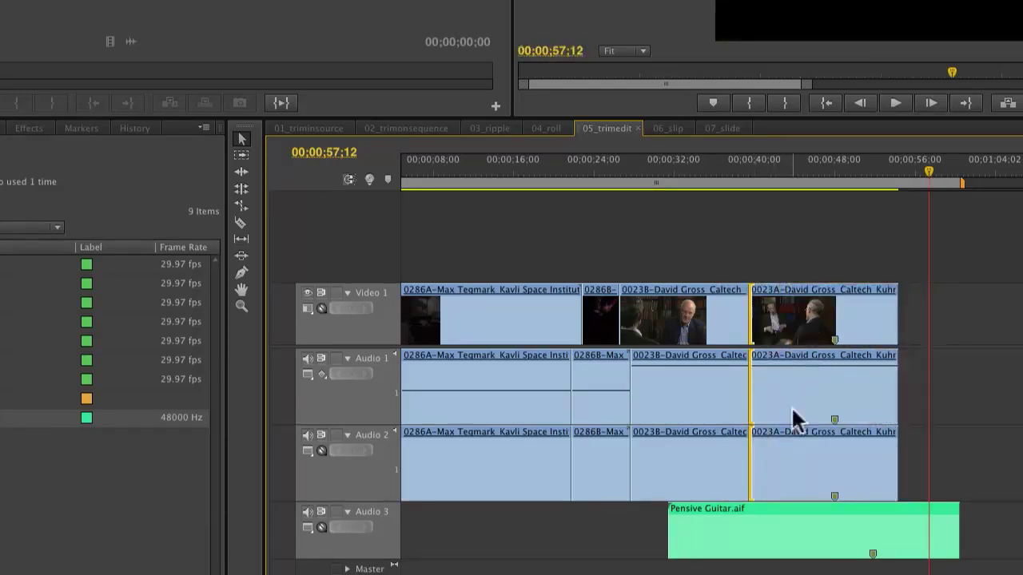
{"action": "left_click", "coordinate": [867, 519]}
{"action": "left_click_drag", "start_coordinate": [863, 521], "coordinate": [828, 521]}
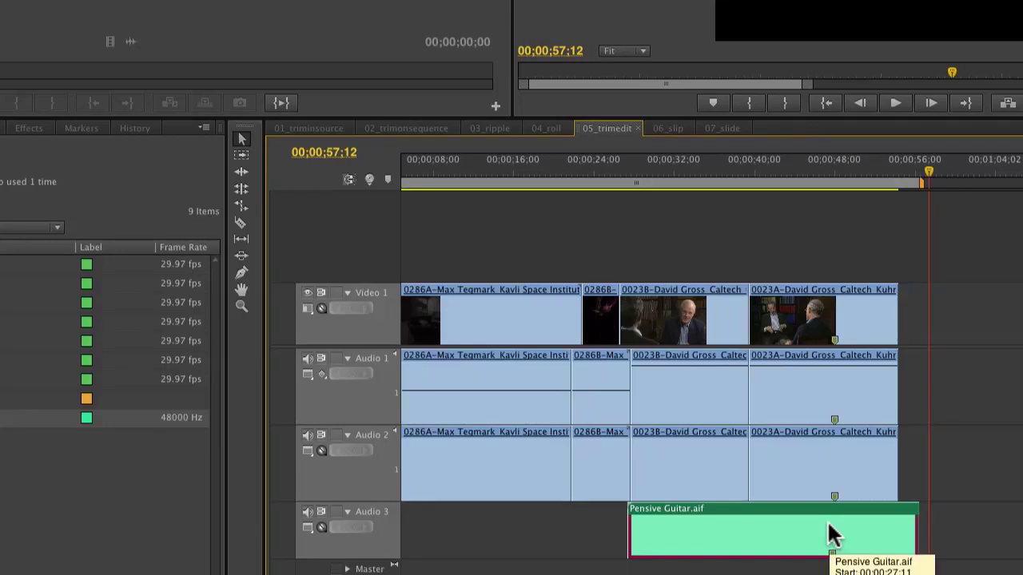
Step: Reselect the Gross-6/Kuhn-3 cut together with the Pensive Guitar start edge
{"action": "left_click", "coordinate": [857, 250]}
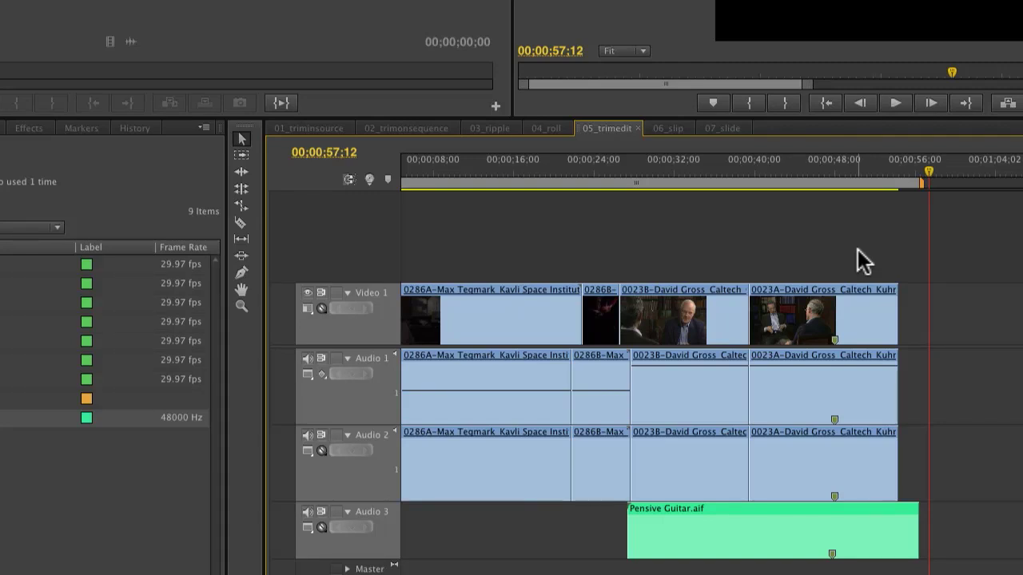
{"action": "left_click", "coordinate": [759, 378]}
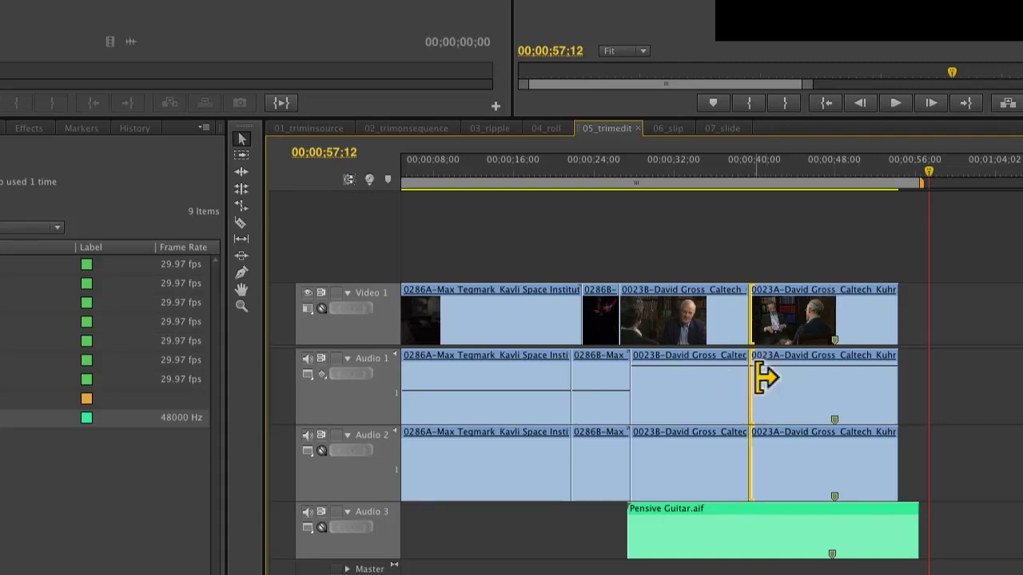
{"action": "left_click", "coordinate": [617, 527], "text": "shift"}
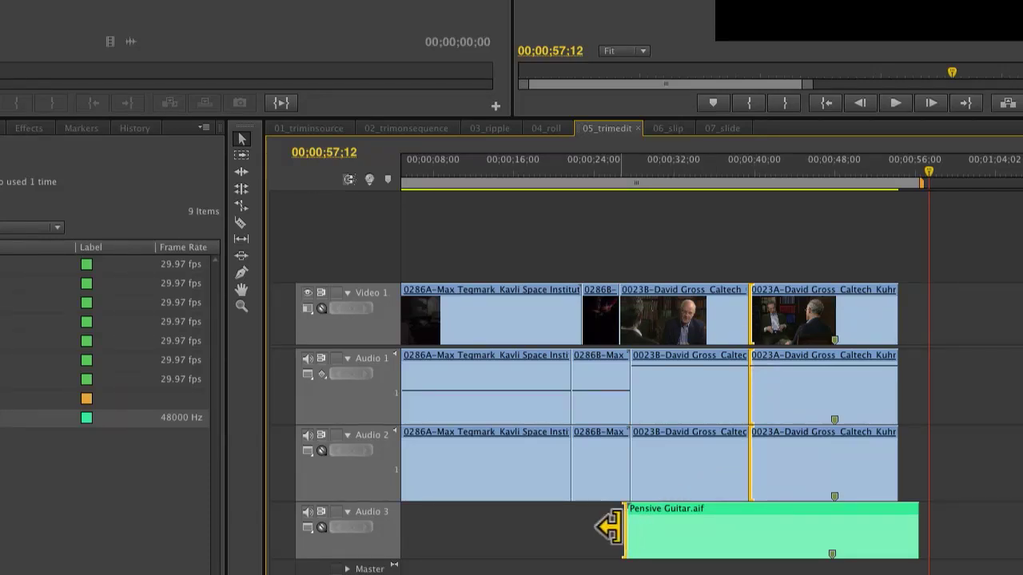